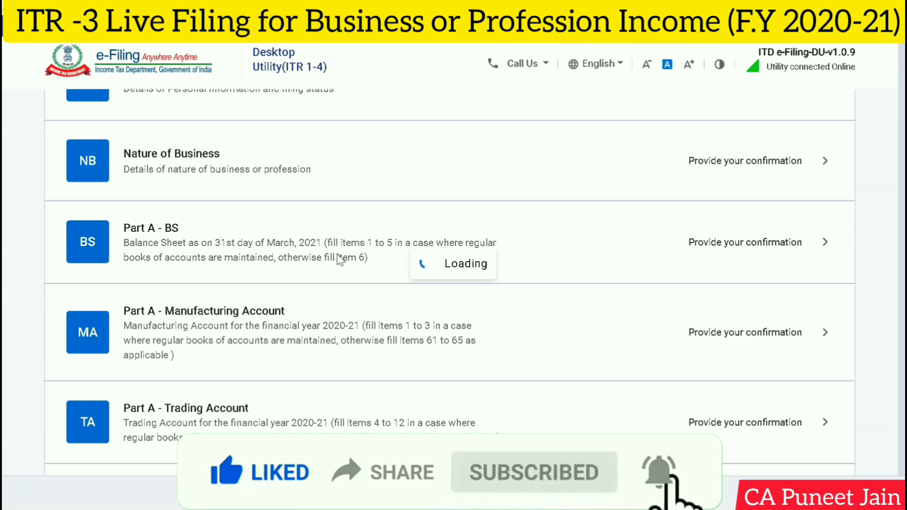
- Switch to the Excel workbook and examine the trading and profit and loss figures on the PL sheet, including the net profit formula
scroll(904, 169, down, 9)
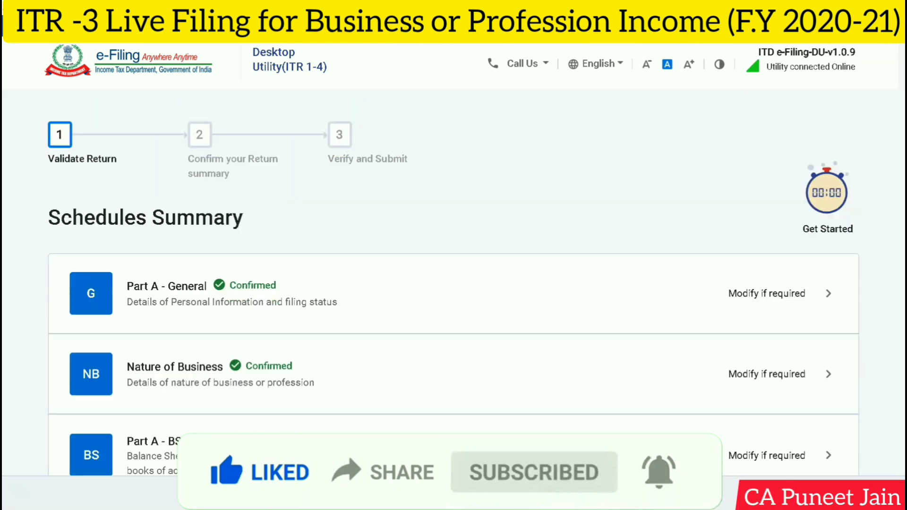
scroll(453, 284, up, 1)
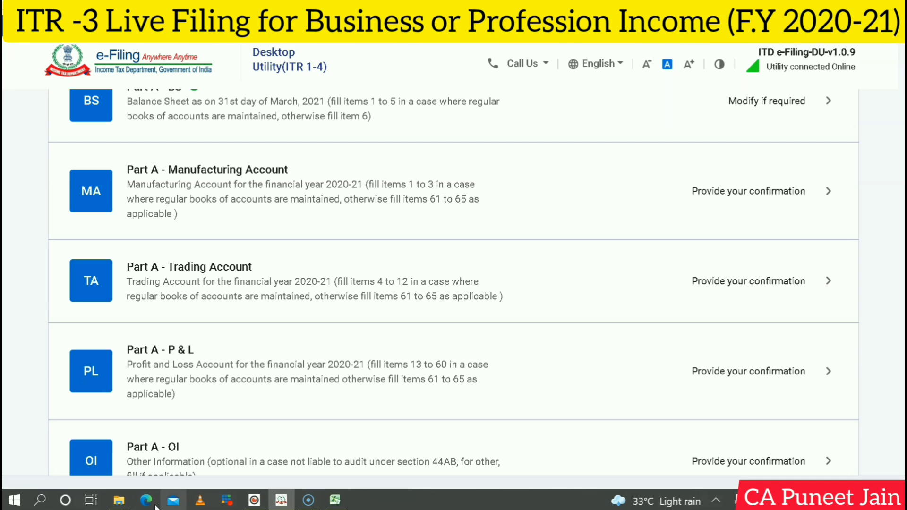
click(335, 500)
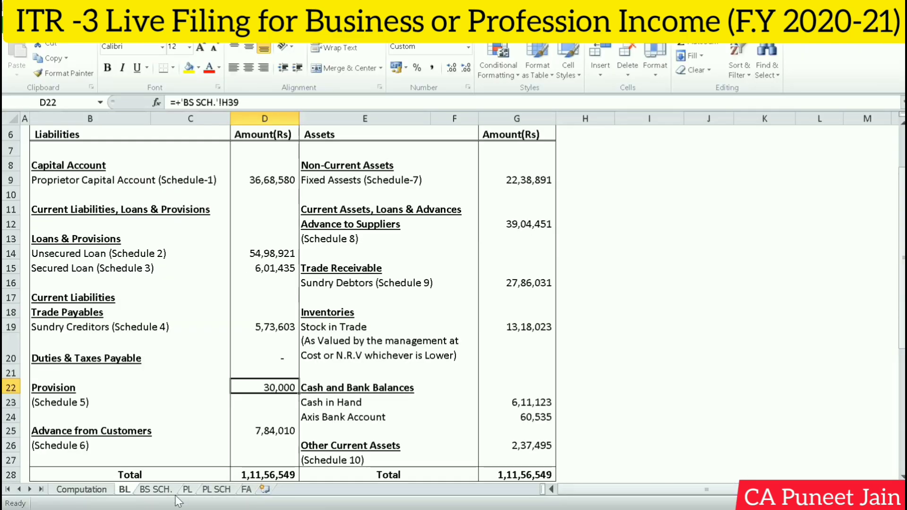
click(188, 489)
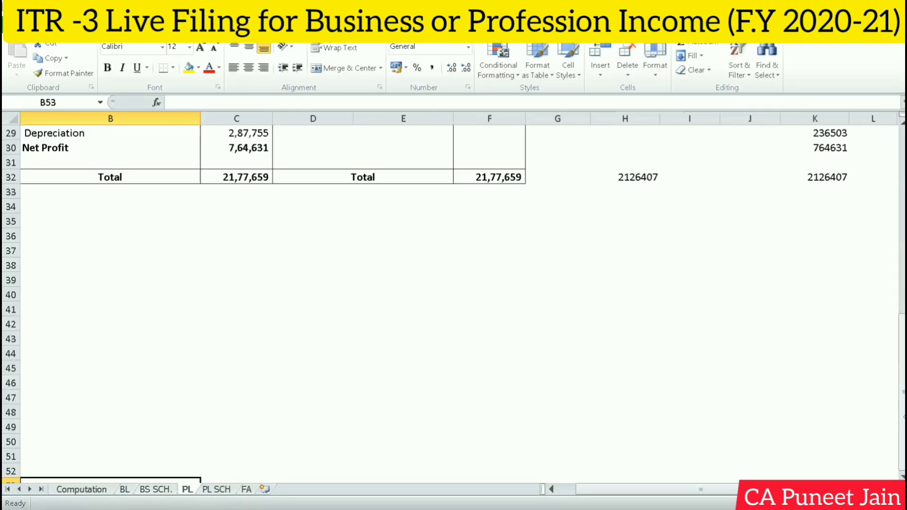
drag(902, 425, 902, 410)
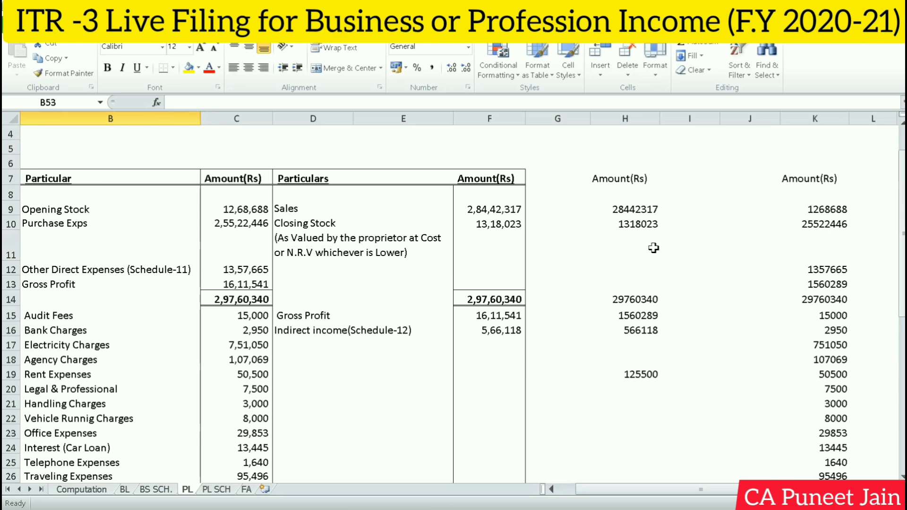
drag(903, 231, 900, 205)
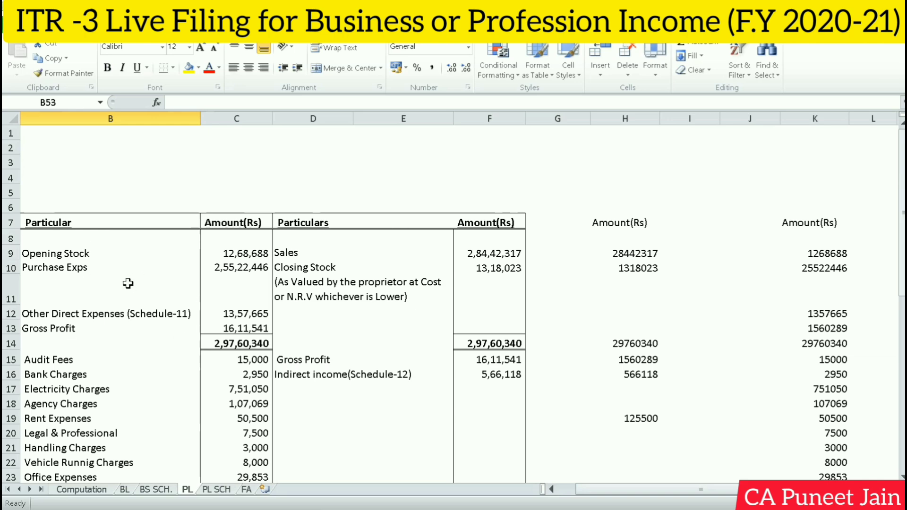
drag(902, 236, 902, 268)
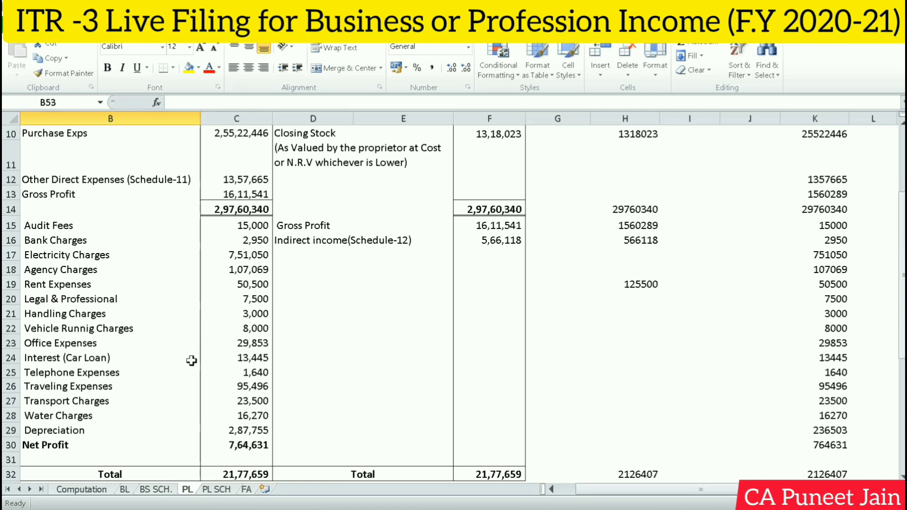
click(227, 449)
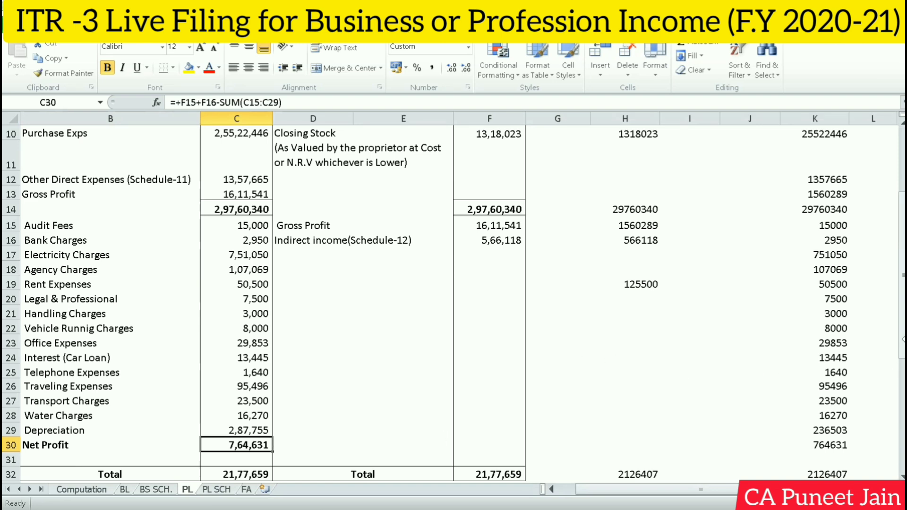
drag(903, 331, 903, 329)
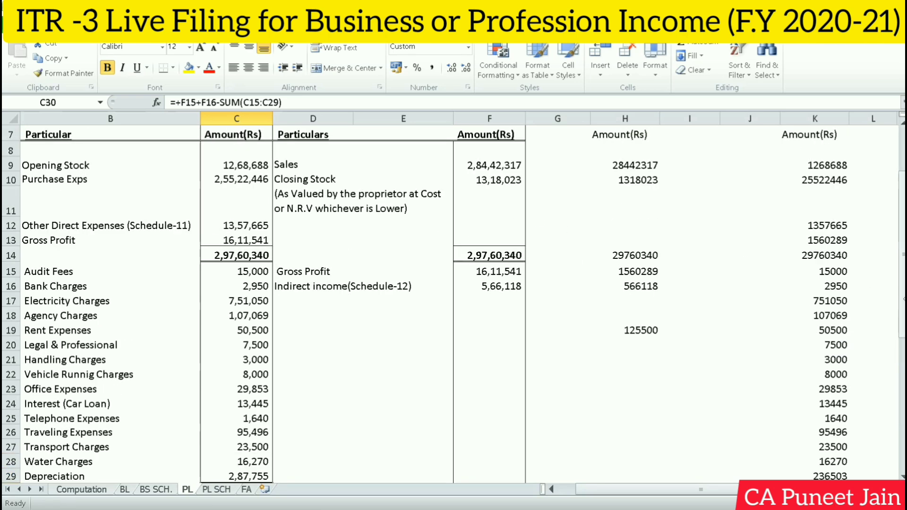
drag(903, 296, 903, 257)
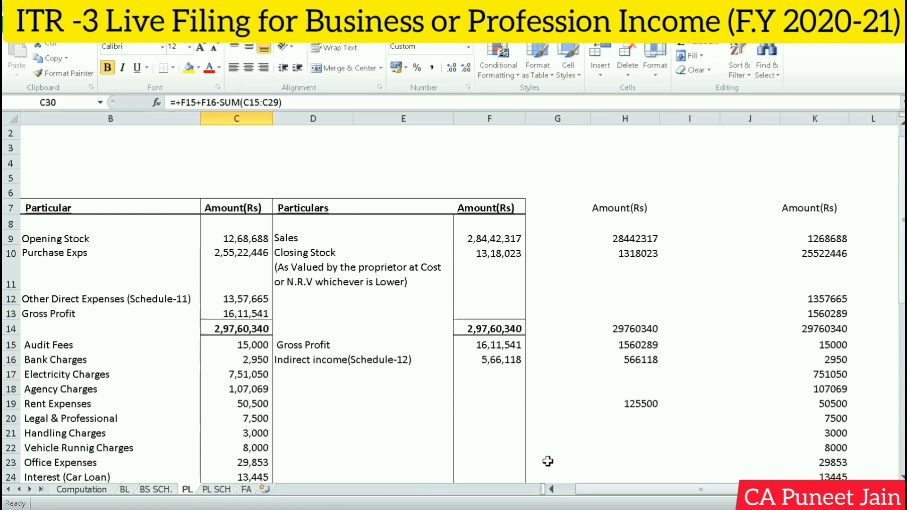
scroll(893, 332, down, 2)
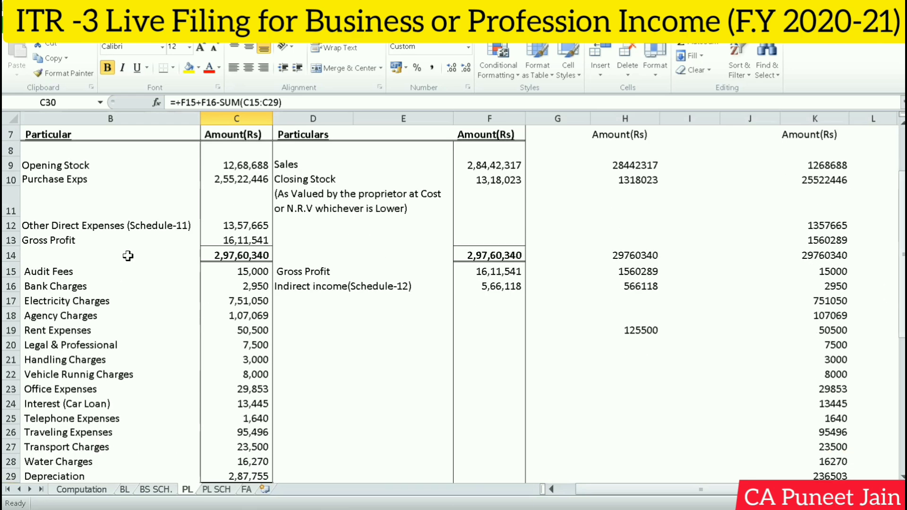
mouse_move(903, 222)
mouse_down()
mouse_move(903, 236)
mouse_move(902, 222)
mouse_up()
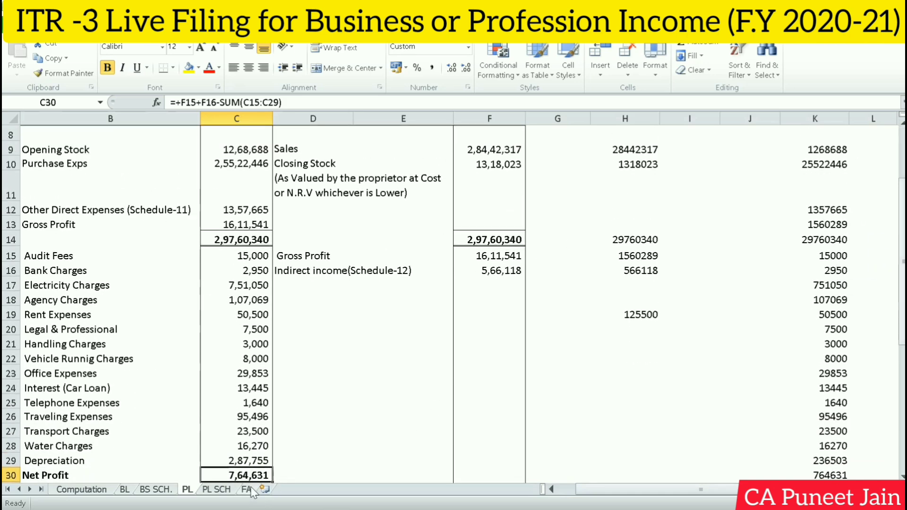
- Check the Other Direct Expenses and Indirect income schedules on the PL SCH sheet and return to the PL sheet
click(221, 490)
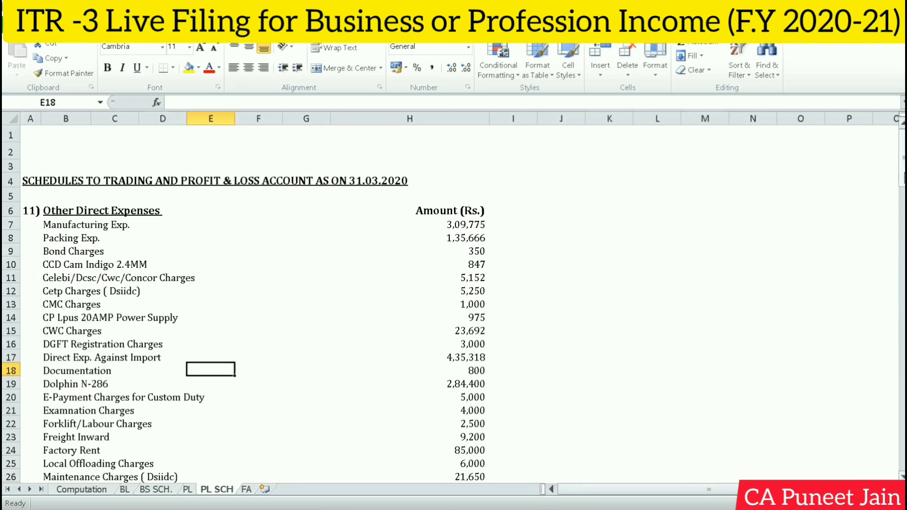
drag(902, 161, 903, 204)
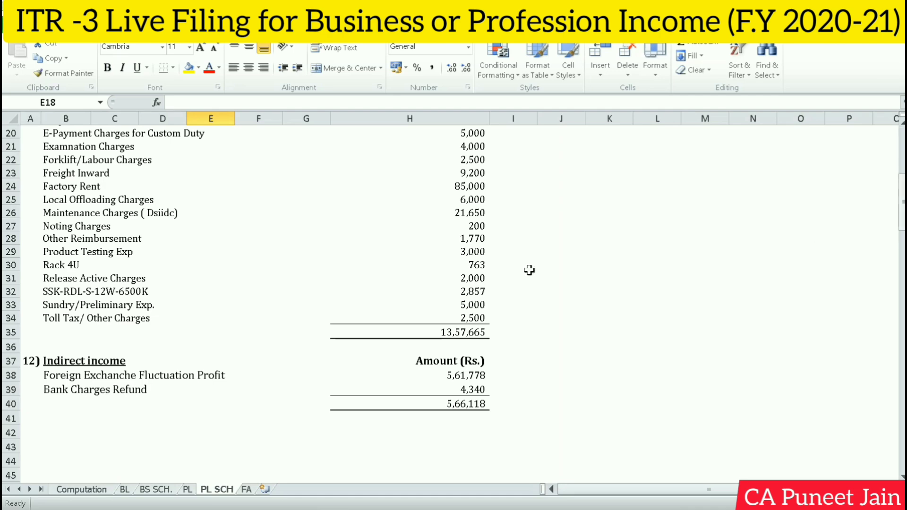
click(188, 490)
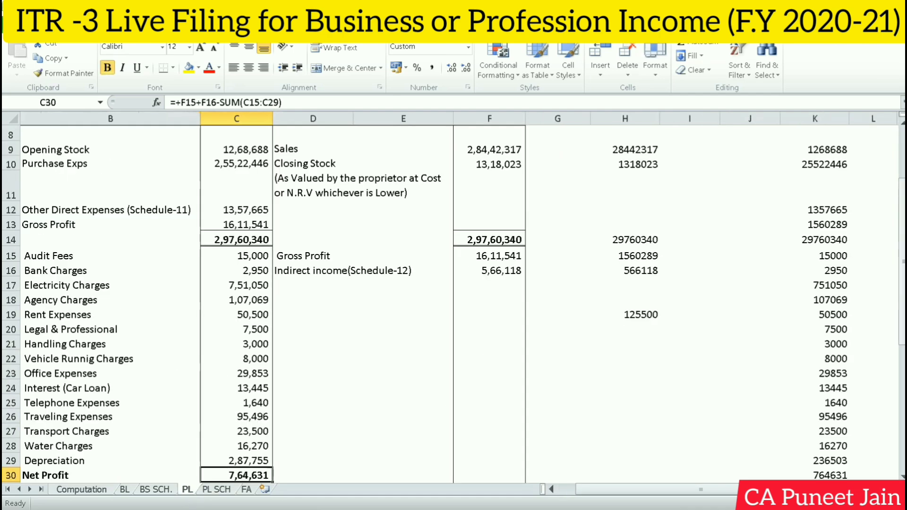
- Switch back to the e-Filing desktop utility and open the Part A - Manufacturing Account schedule
click(286, 503)
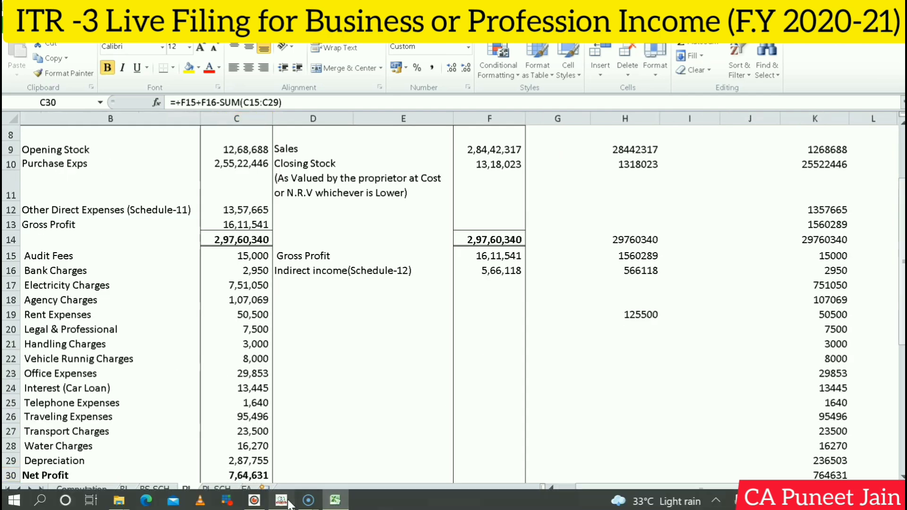
scroll(752, 198, down, 1)
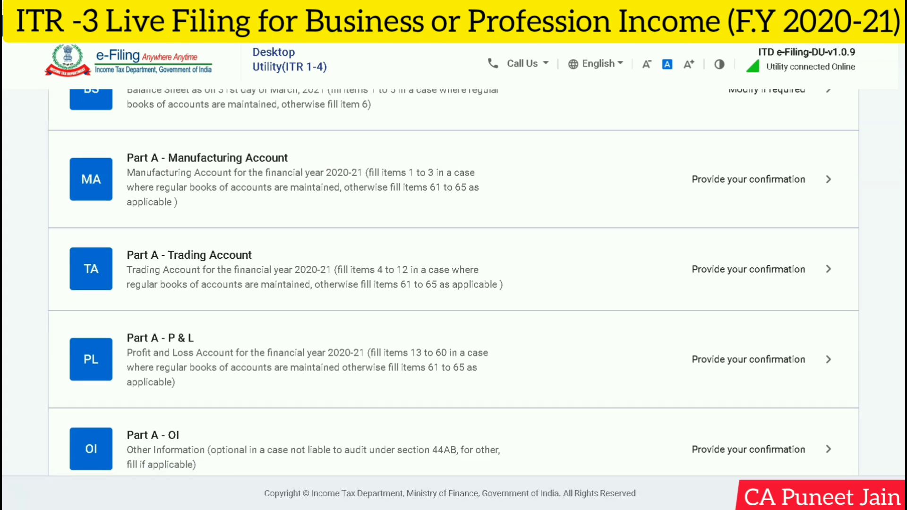
click(829, 185)
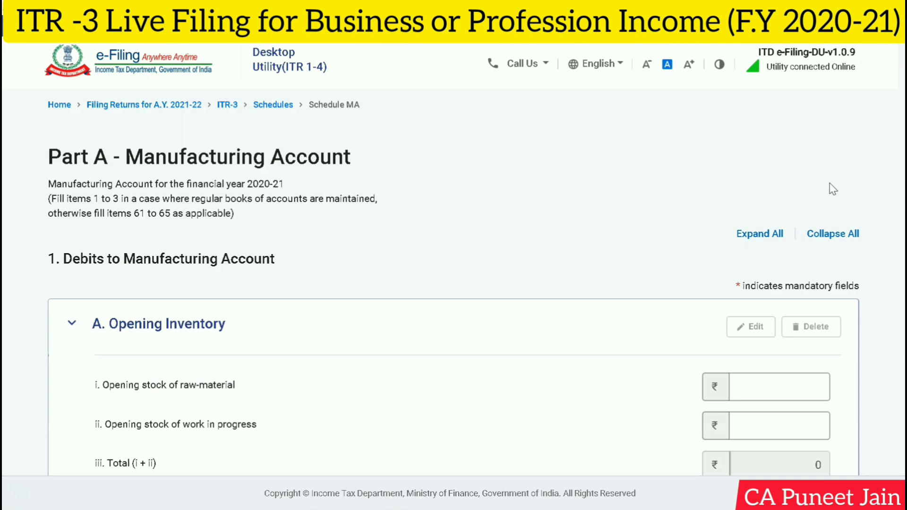
- Examine the opening inventory, purchases, direct expenses, factory overheads and closing stock sections of the Manufacturing Account schedule
scroll(833, 189, down, 3)
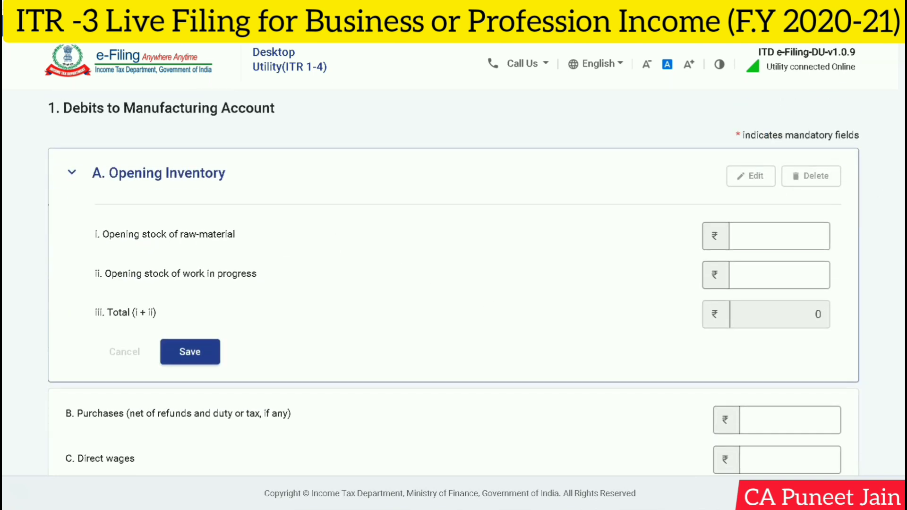
scroll(583, 132, down, 4)
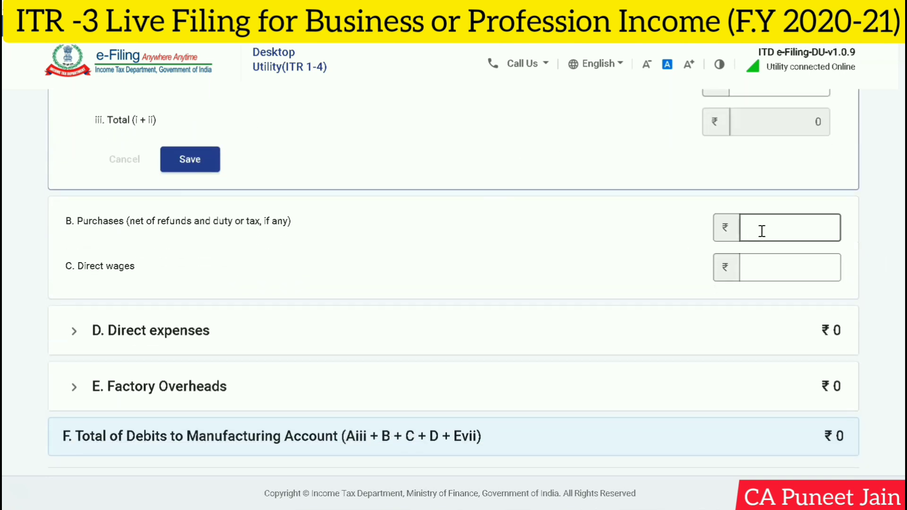
scroll(877, 237, down, 2)
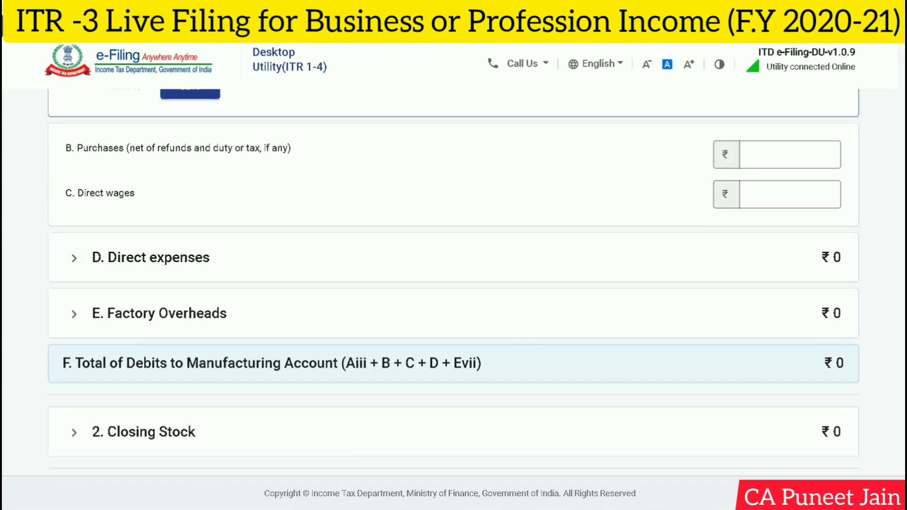
click(80, 265)
scroll(175, 155, up, 1)
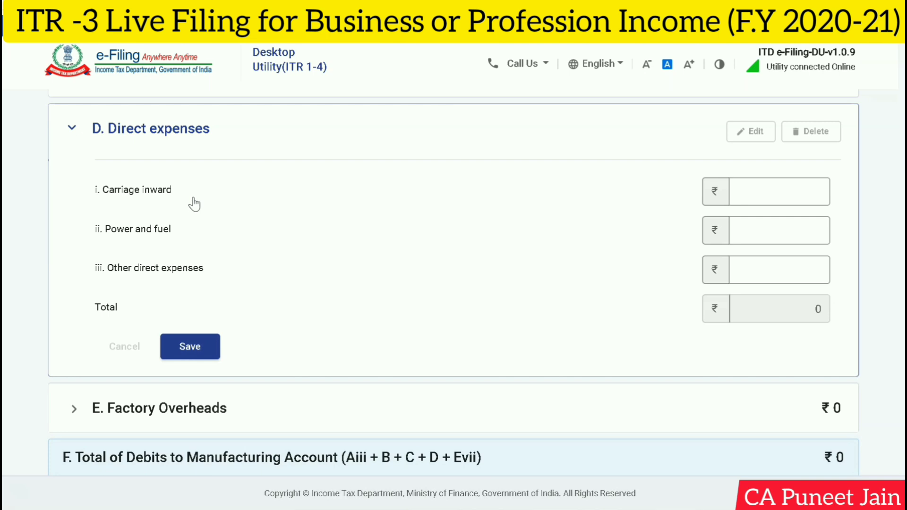
scroll(666, 260, down, 1)
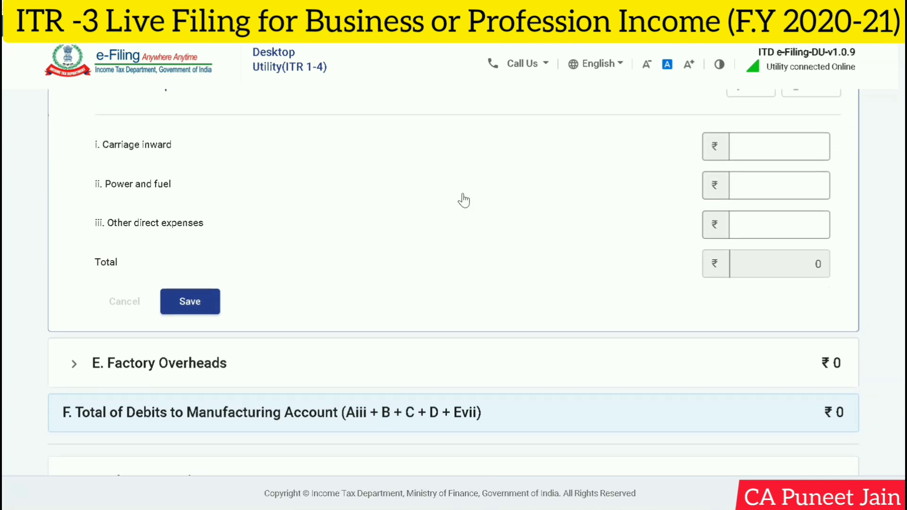
scroll(454, 280, down, 1)
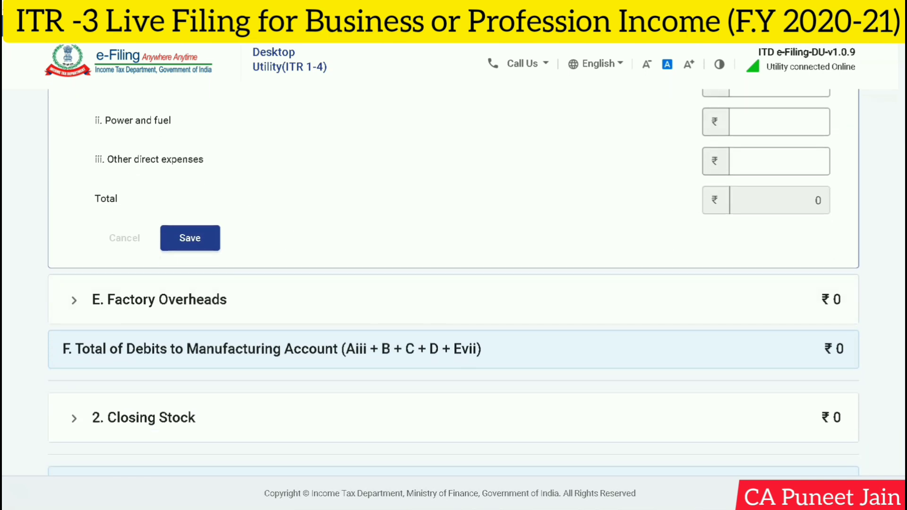
click(75, 303)
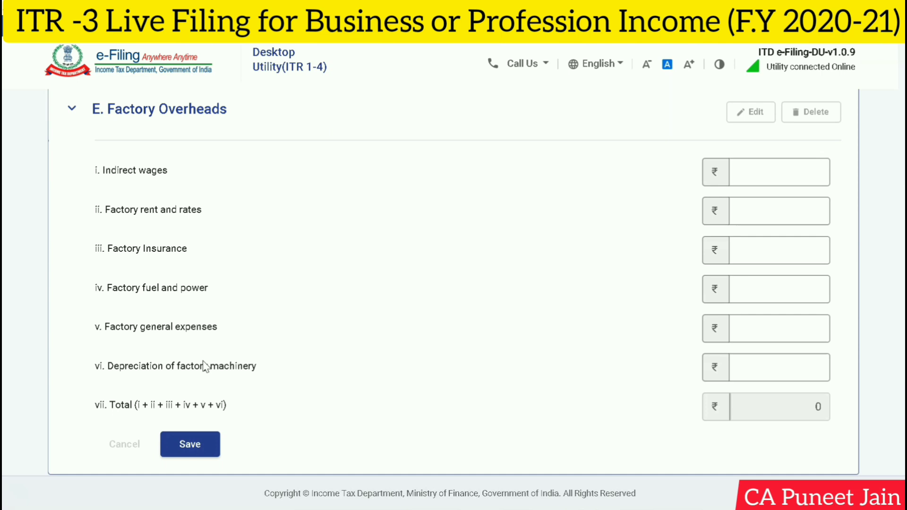
scroll(420, 359, up, 3)
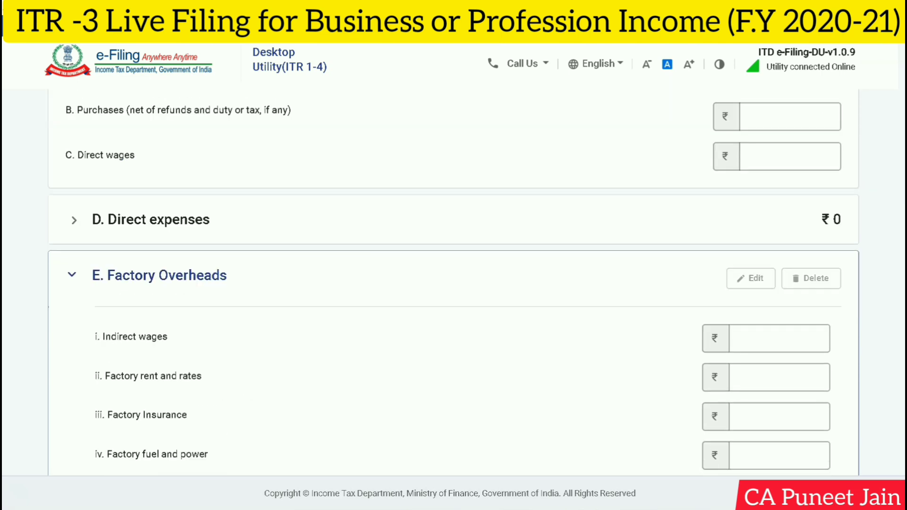
click(87, 277)
scroll(87, 277, down, 3)
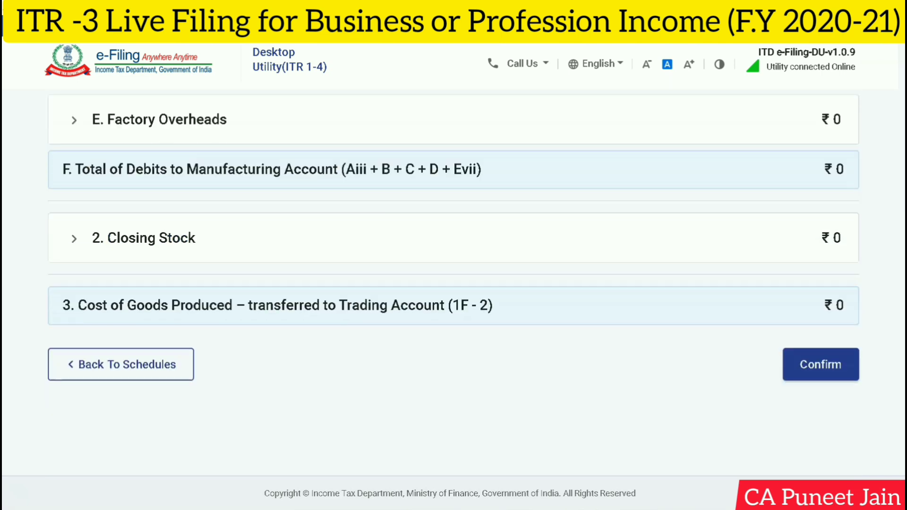
- Recheck the debit items of the Manufacturing Account and confirm the schedule with its fields left blank
scroll(904, 212, up, 5)
scroll(904, 211, down, 3)
scroll(903, 212, up, 3)
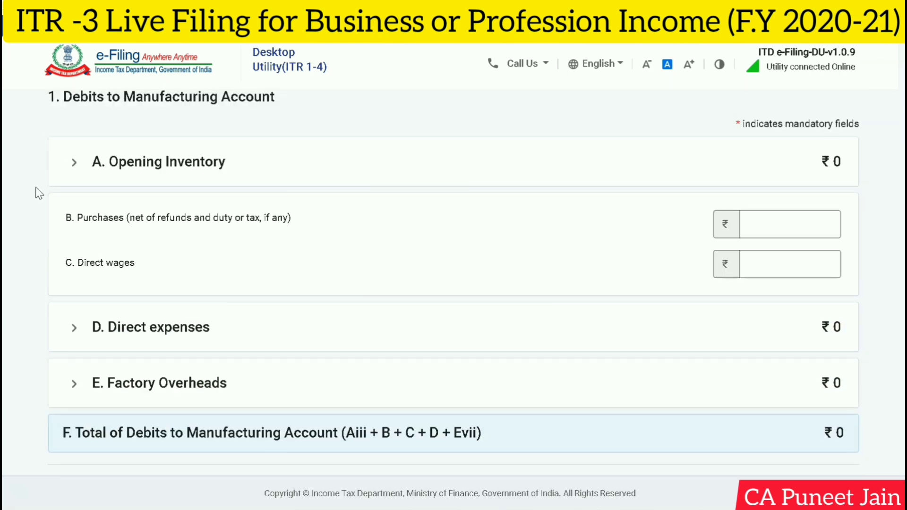
click(92, 176)
click(857, 186)
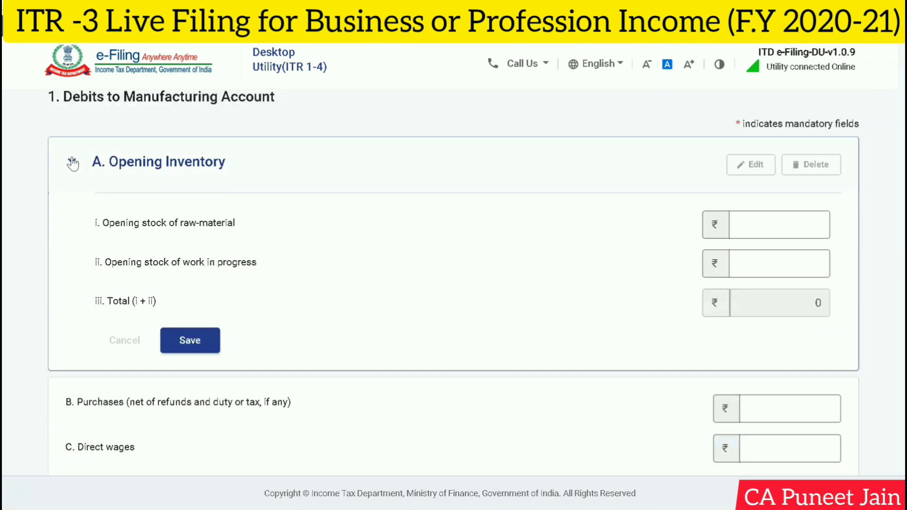
scroll(804, 385, down, 5)
click(804, 385)
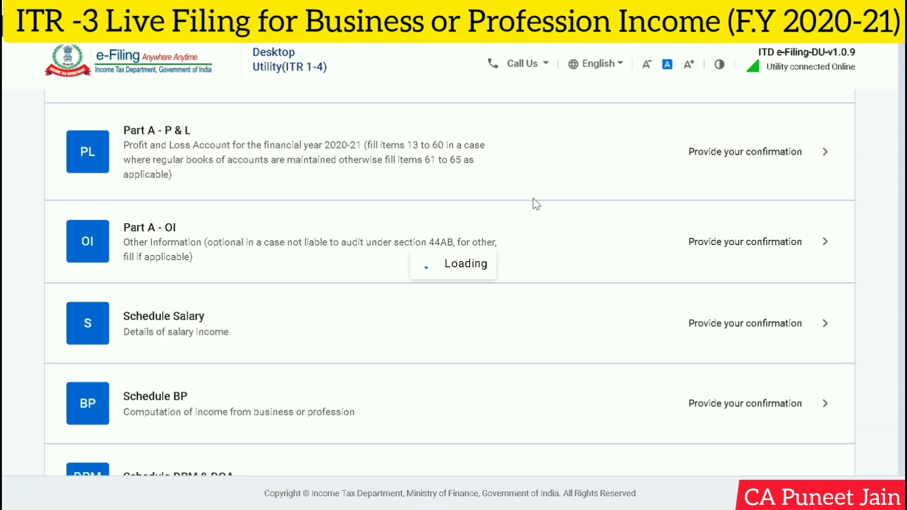
- Open the Part A - Trading Account schedule and review its credit and debit items down to gross profit
scroll(454, 288, down, 10)
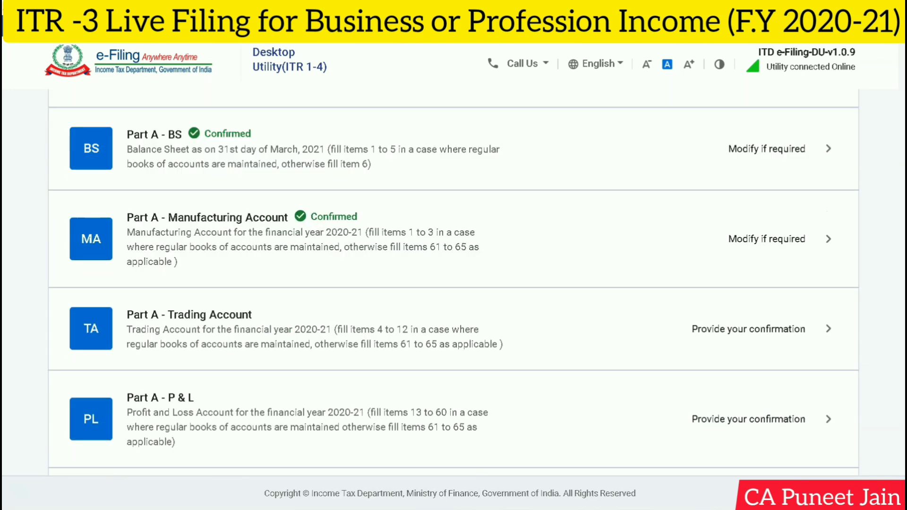
scroll(829, 164, up, 1)
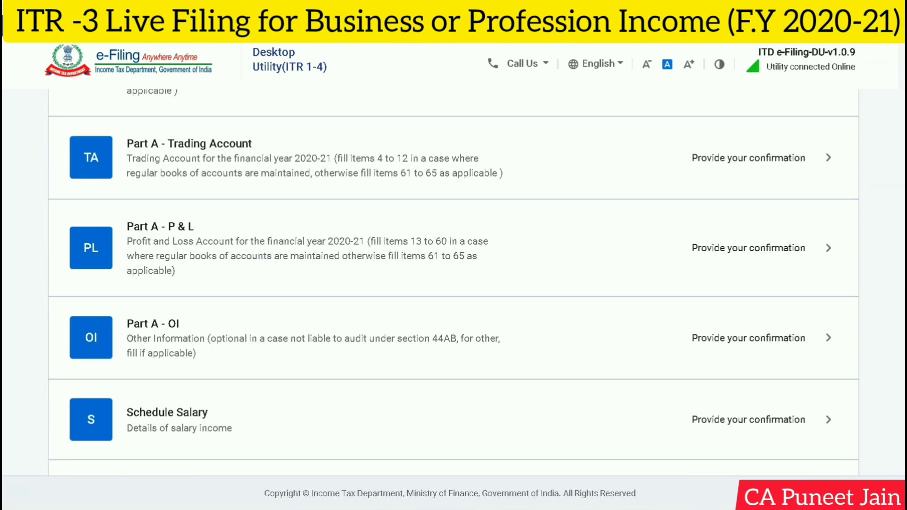
click(828, 159)
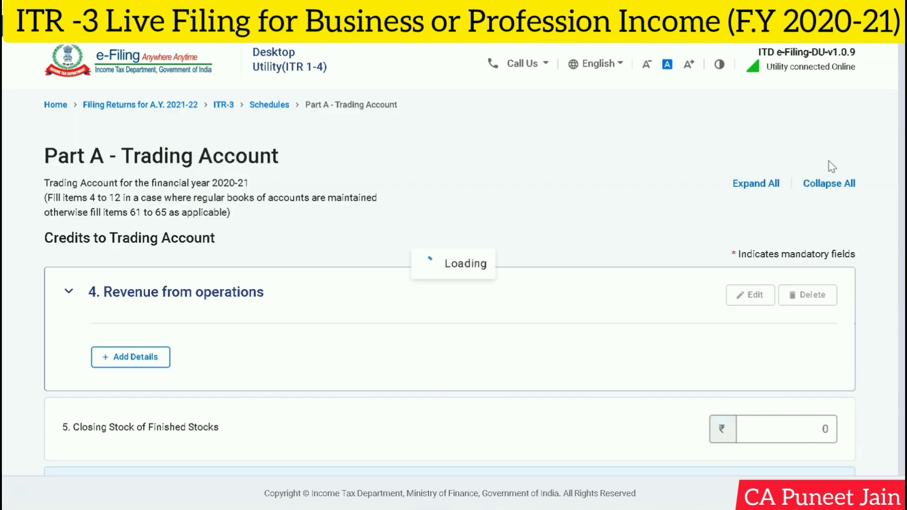
scroll(830, 163, down, 3)
scroll(454, 284, down, 6)
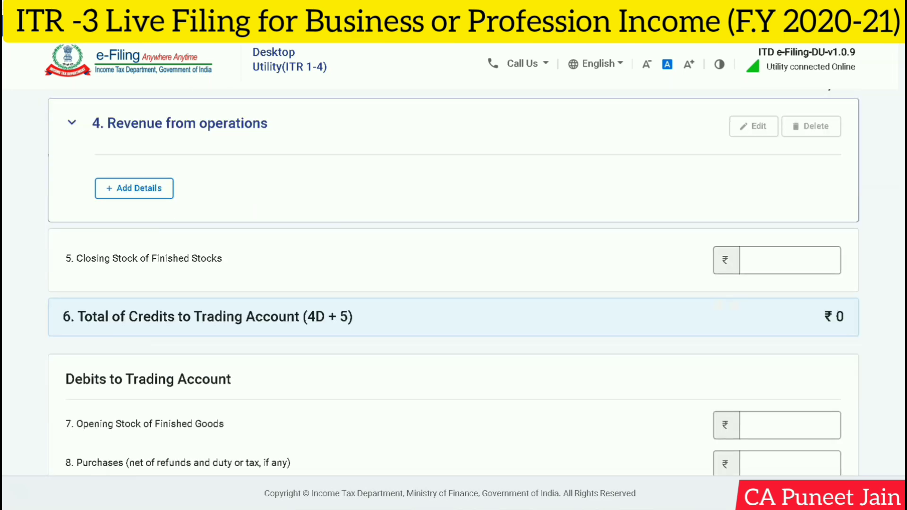
scroll(829, 314, down, 3)
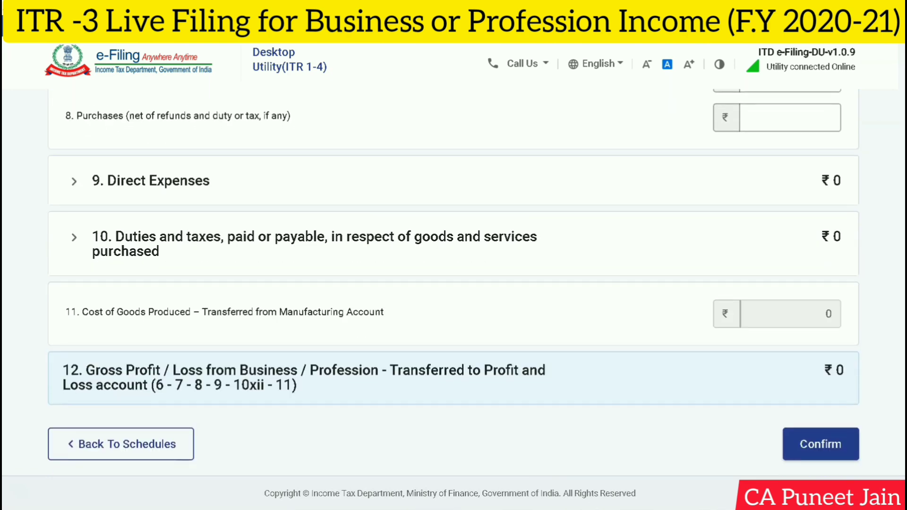
- Add details to the Revenue from operations item under Credits to Trading Account
scroll(453, 283, up, 3)
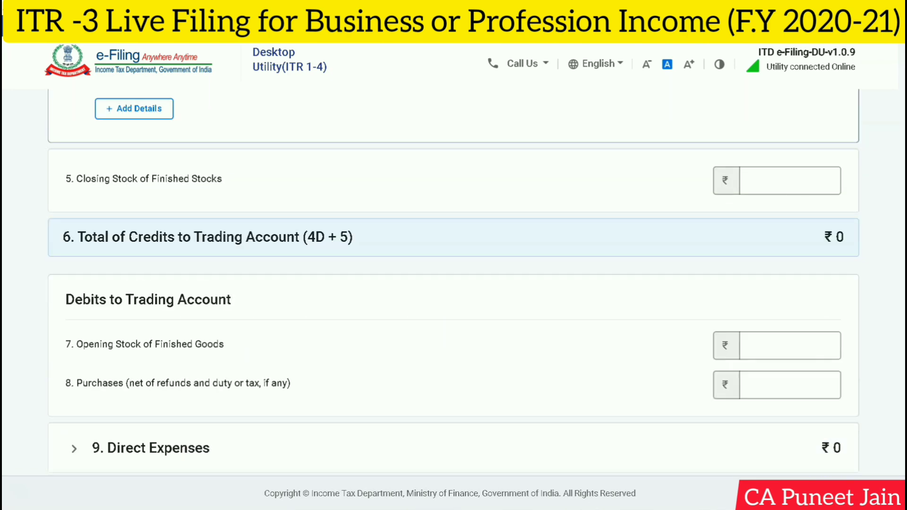
scroll(453, 283, up, 3)
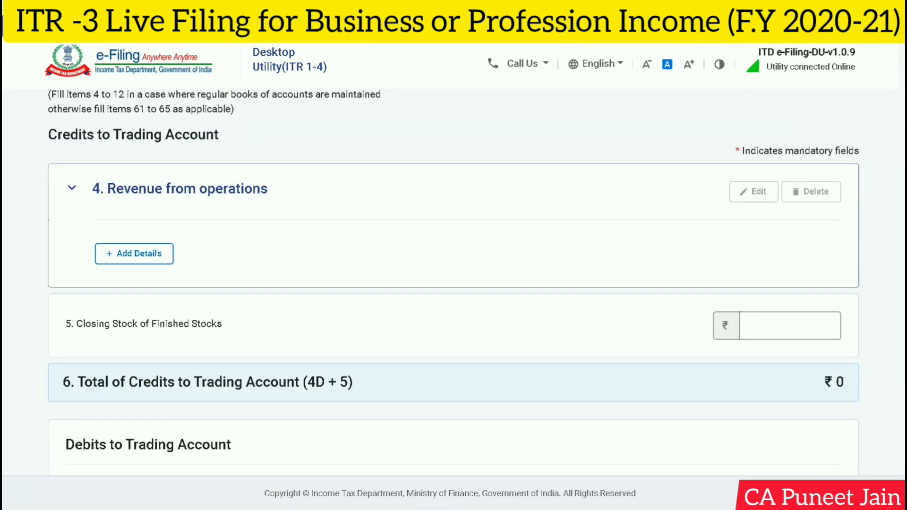
scroll(454, 283, down, 2)
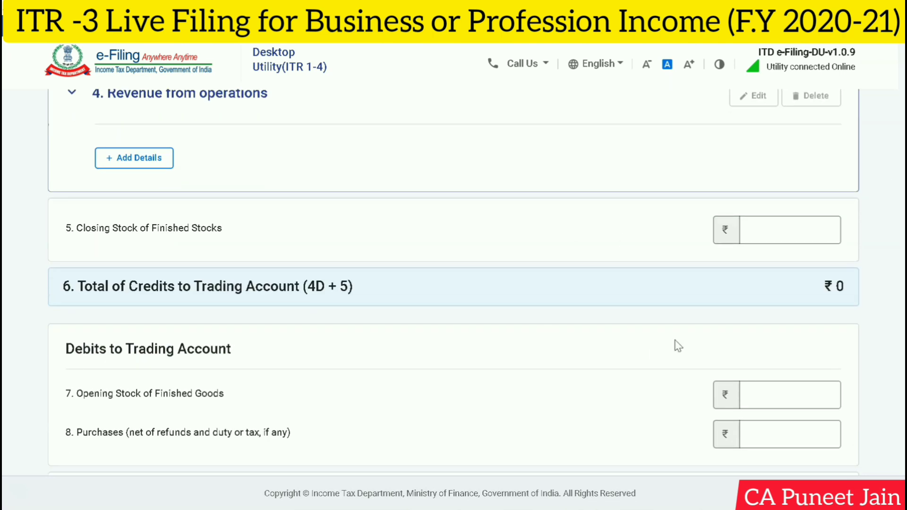
scroll(454, 282, up, 3)
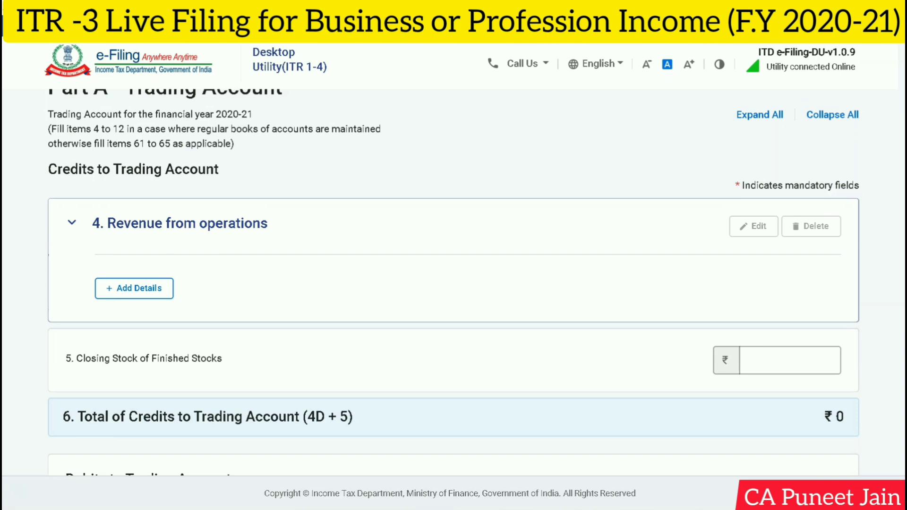
scroll(453, 282, up, 2)
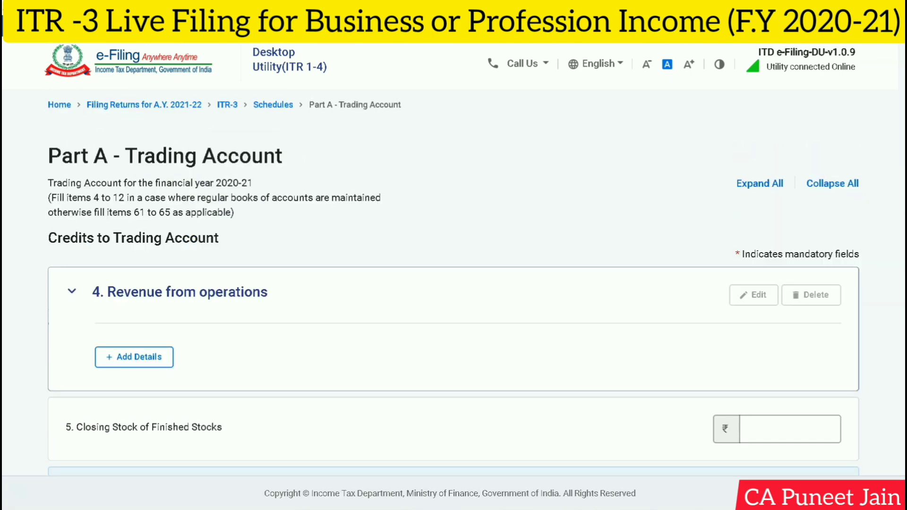
scroll(453, 282, down, 3)
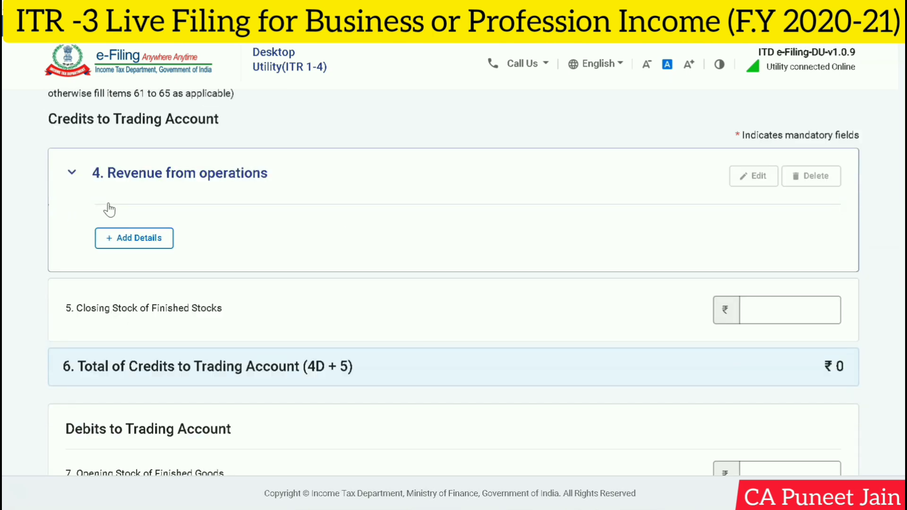
click(156, 238)
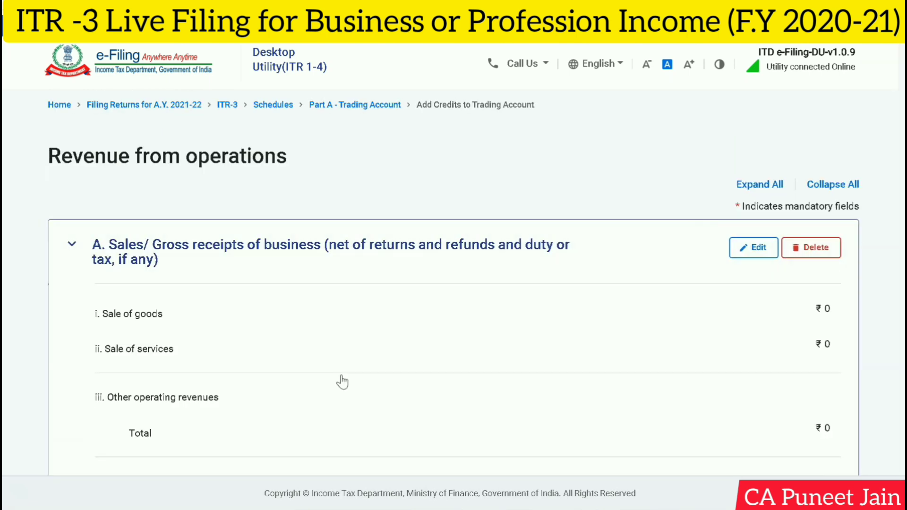
- Edit the Sales/Gross receipts of business section and set Sale of goods to 100000
click(755, 249)
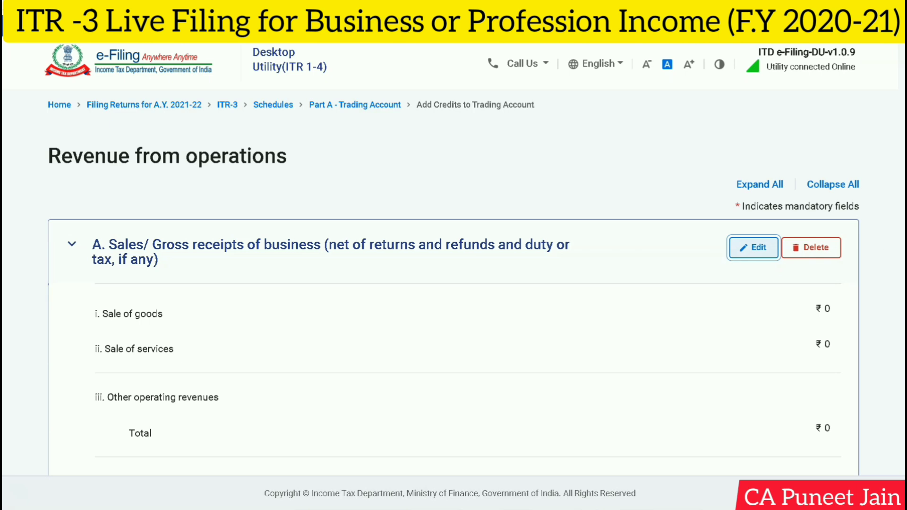
scroll(757, 265, up, 3)
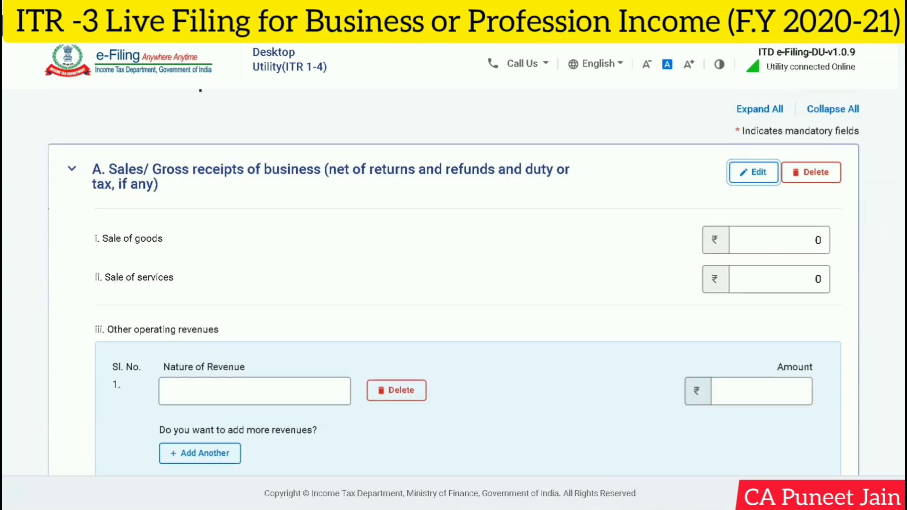
scroll(454, 284, down, 2)
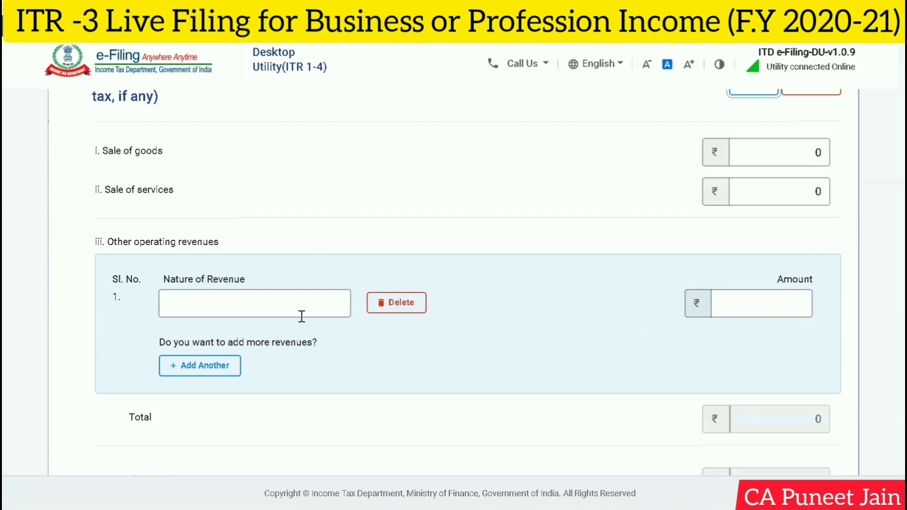
scroll(279, 350, down, 2)
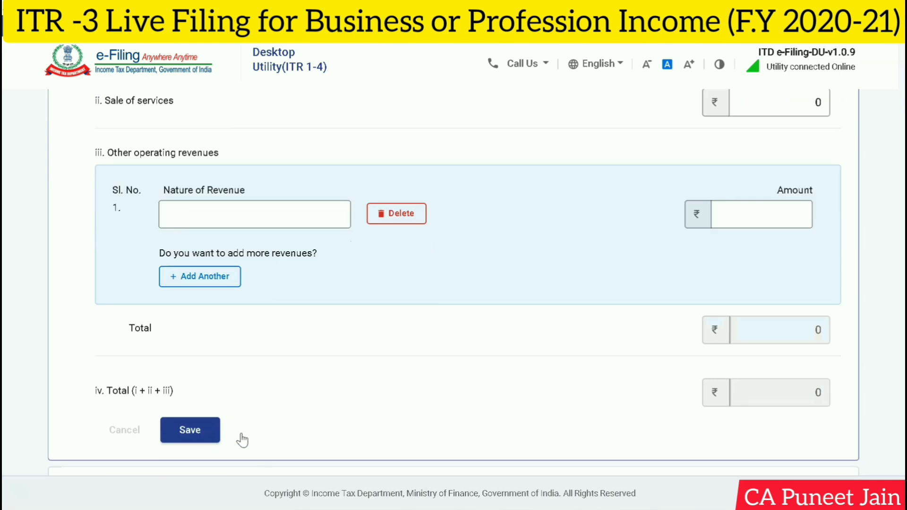
scroll(242, 440, up, 3)
click(818, 184)
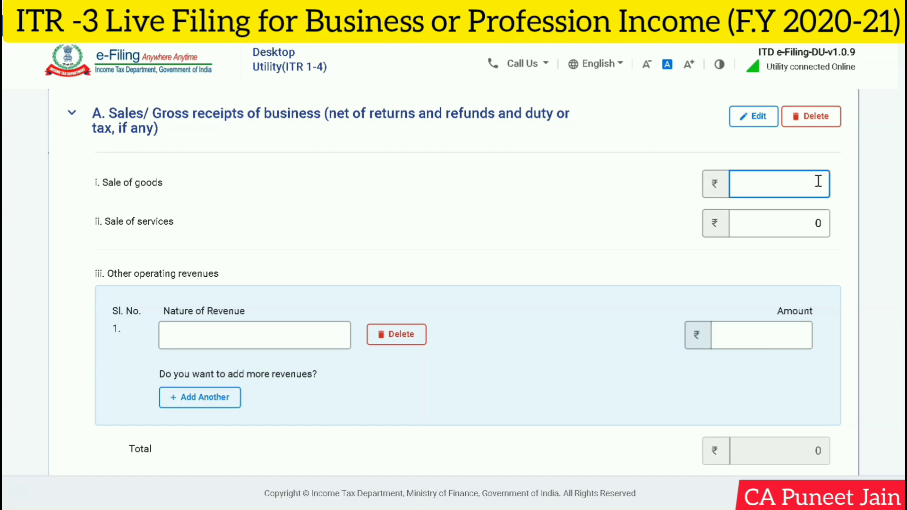
text(100000)
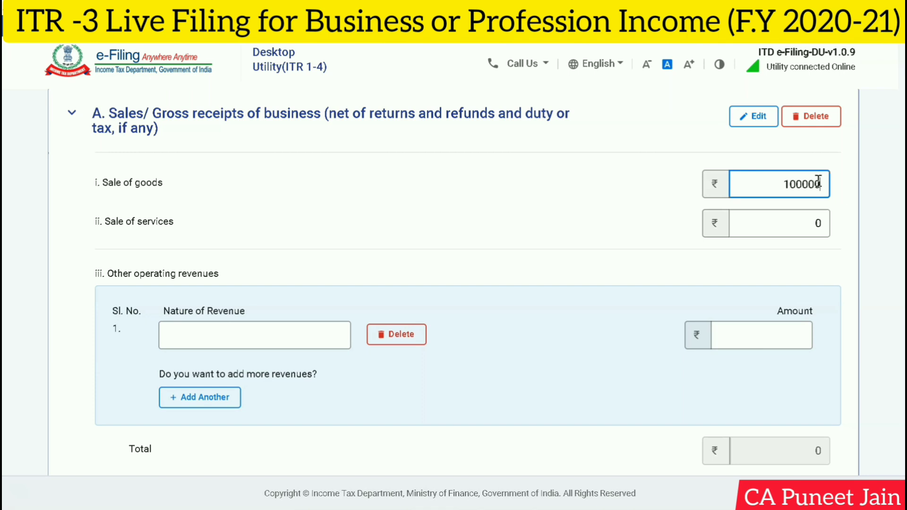